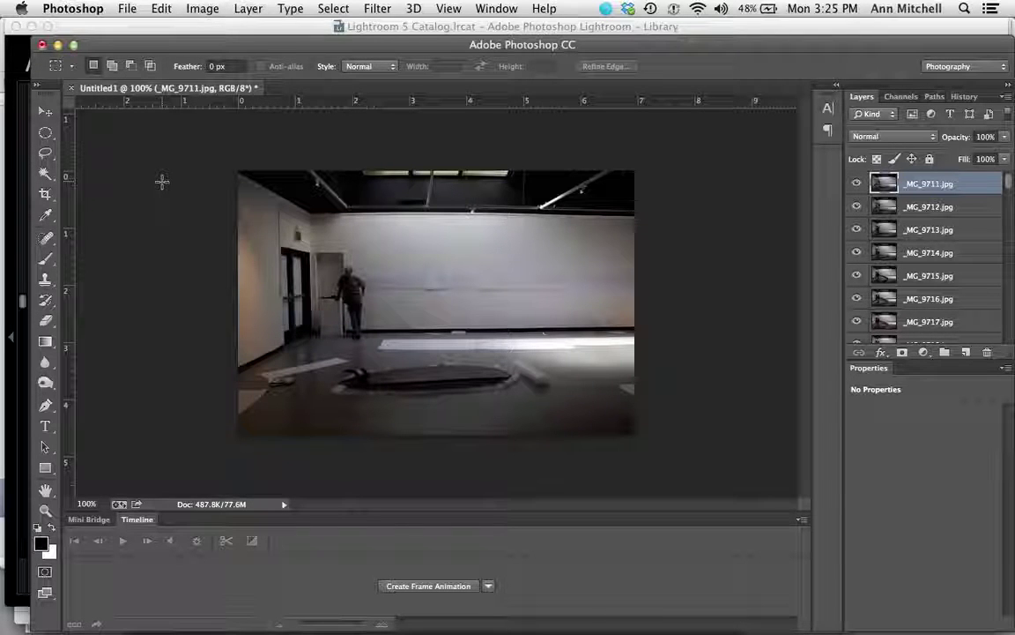
# Examine the Image Processor's source folder, save location and JPEG quality and resize settings, leaving the dialog without processing any images
pyautogui.click(128, 8)
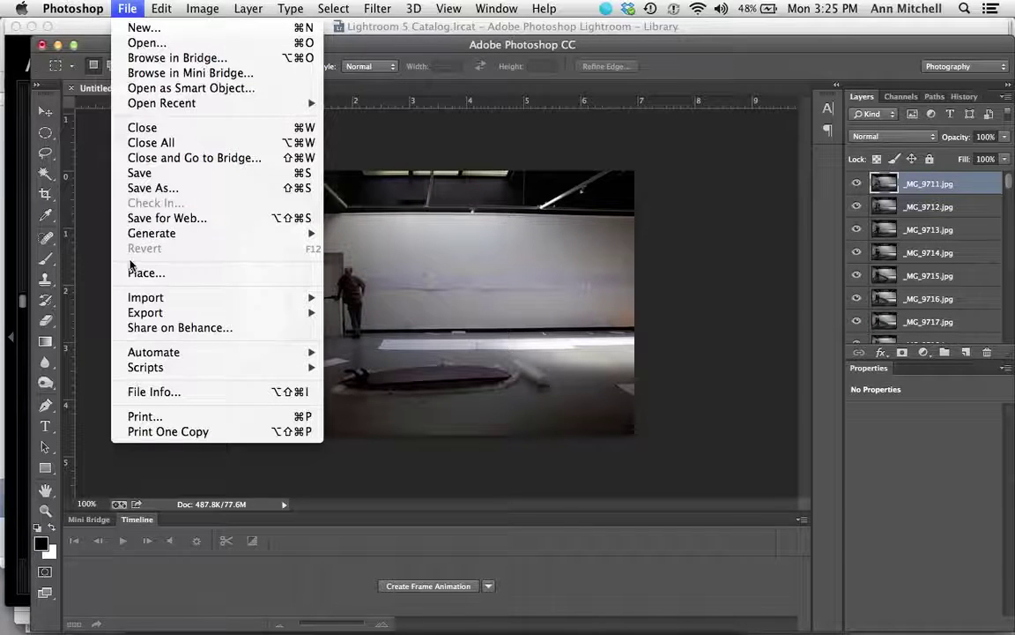
pyautogui.moveTo(147, 369)
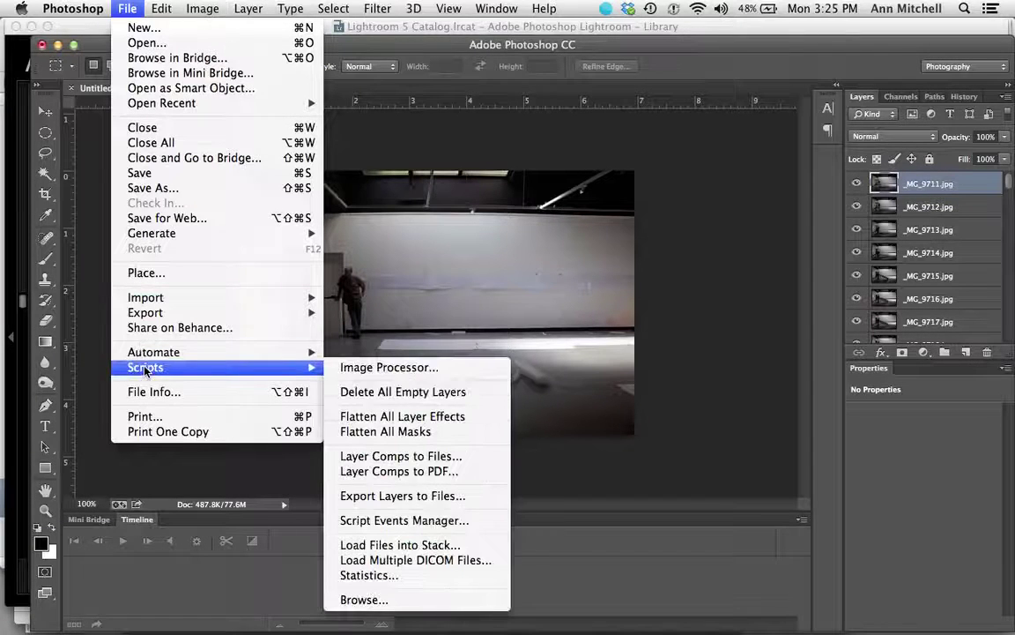
pyautogui.click(368, 370)
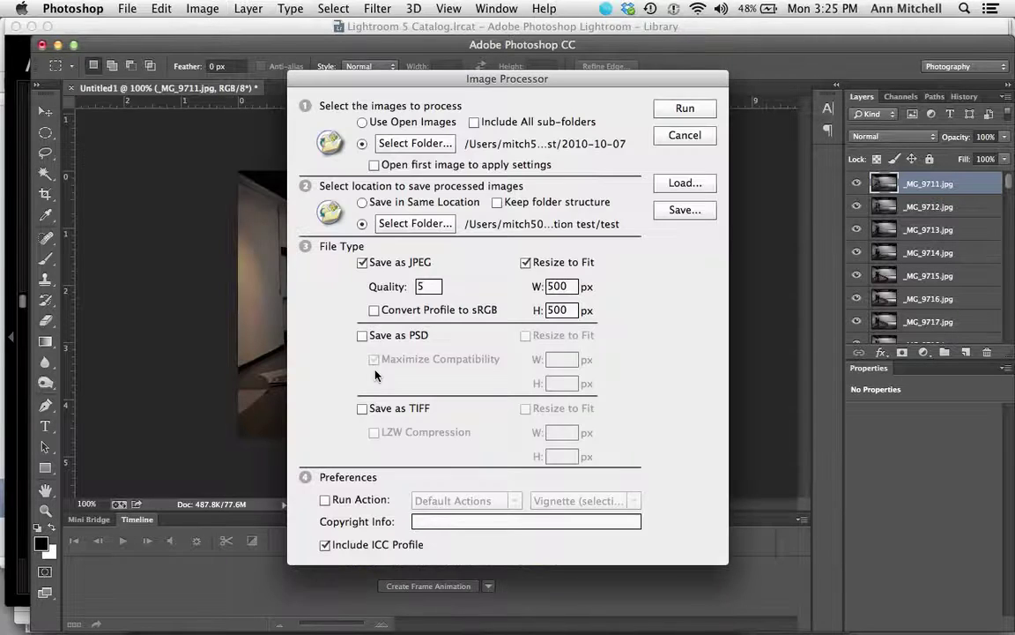
pyautogui.click(425, 147)
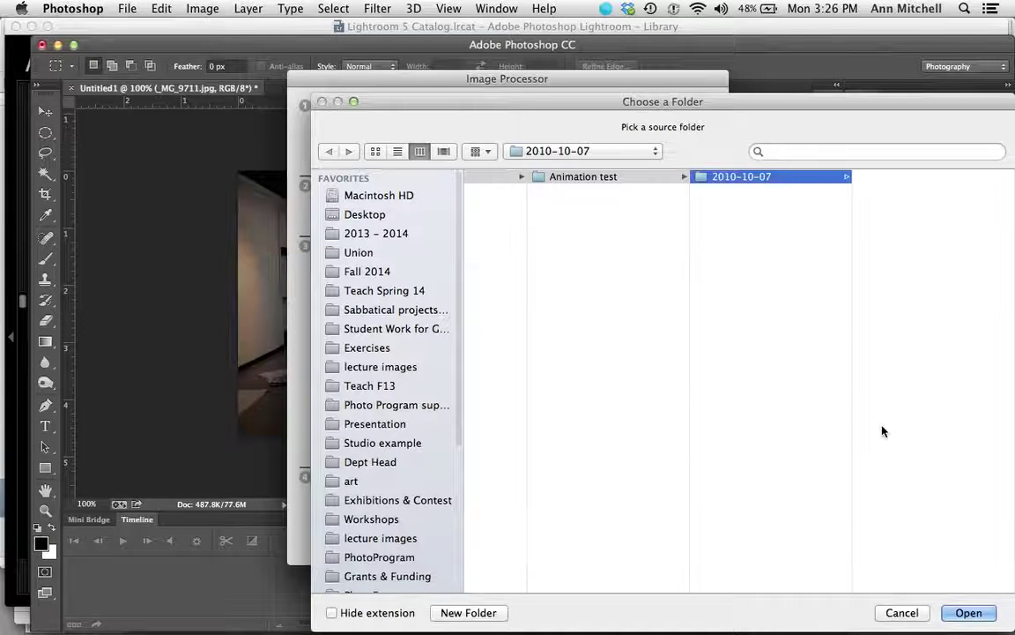
pyautogui.click(903, 613)
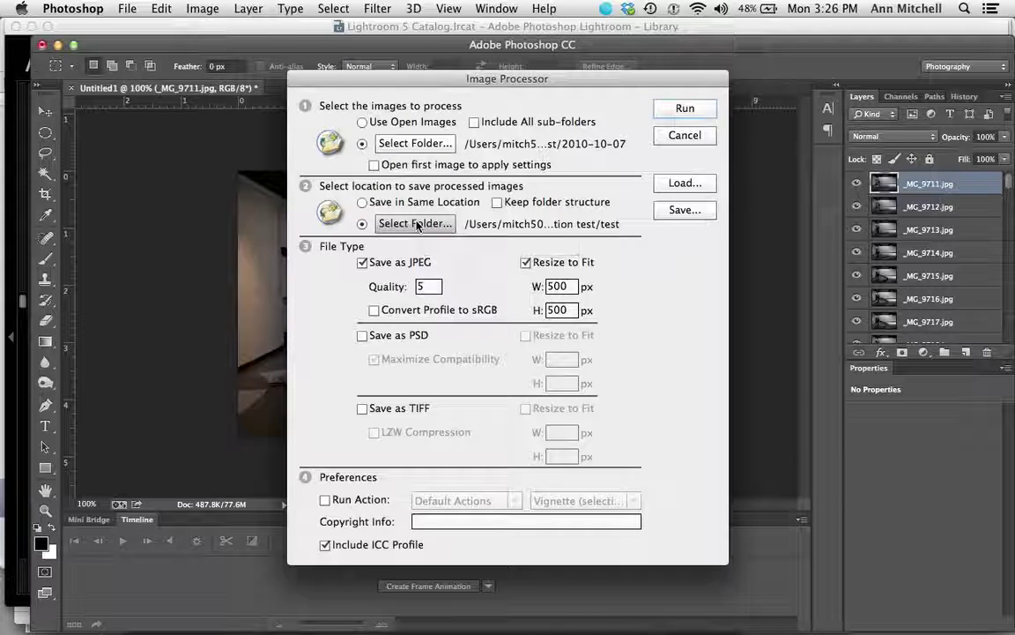
pyautogui.click(363, 263)
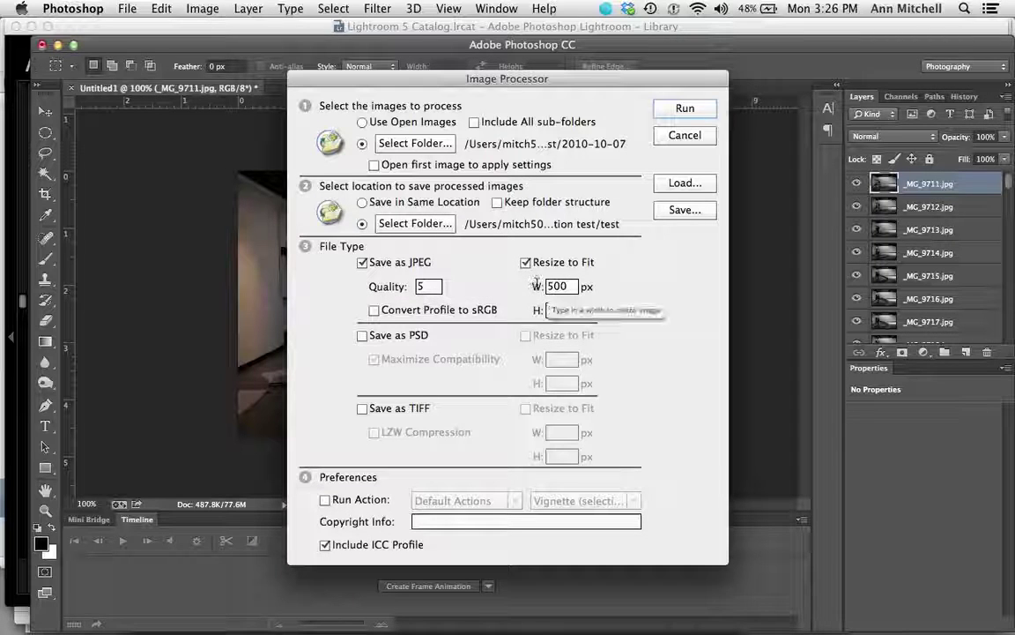
pyautogui.press('Tab')
pyautogui.write('500')
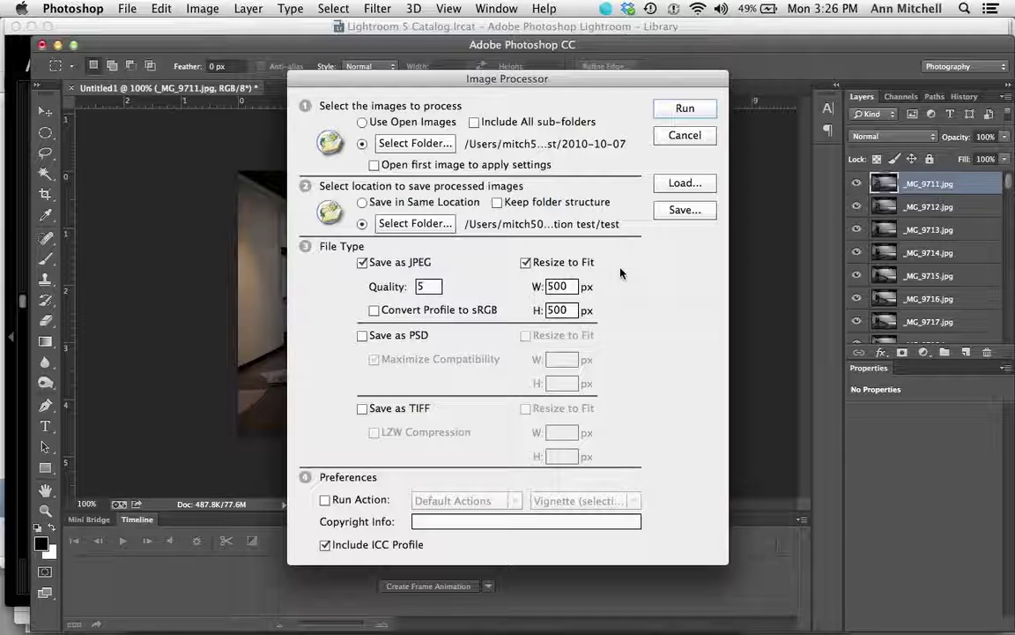
pyautogui.click(680, 112)
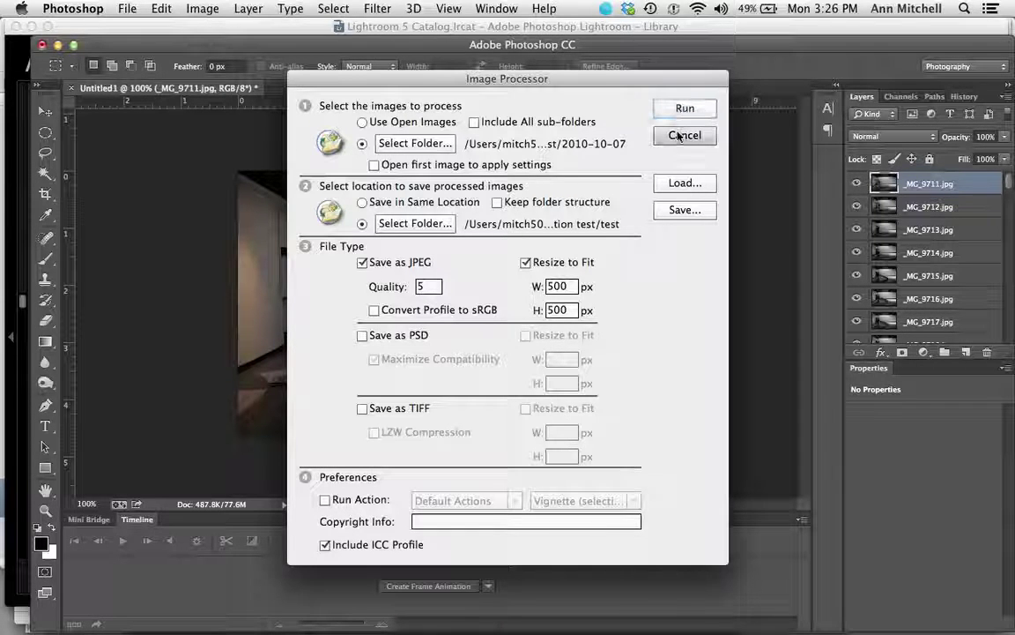
pyautogui.click(681, 136)
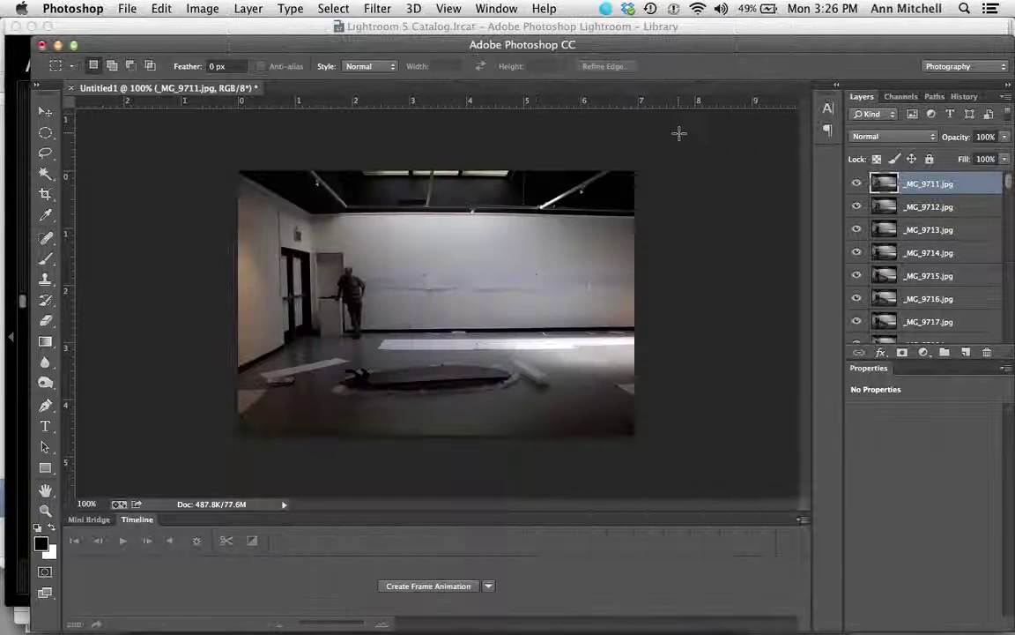
pyautogui.click(127, 8)
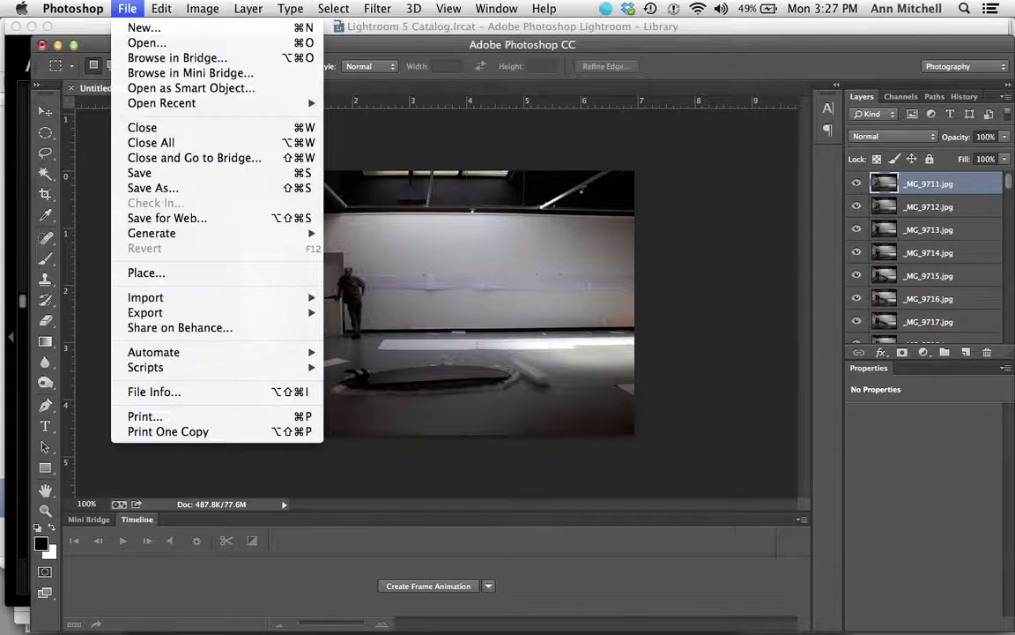
pyautogui.moveTo(284, 364)
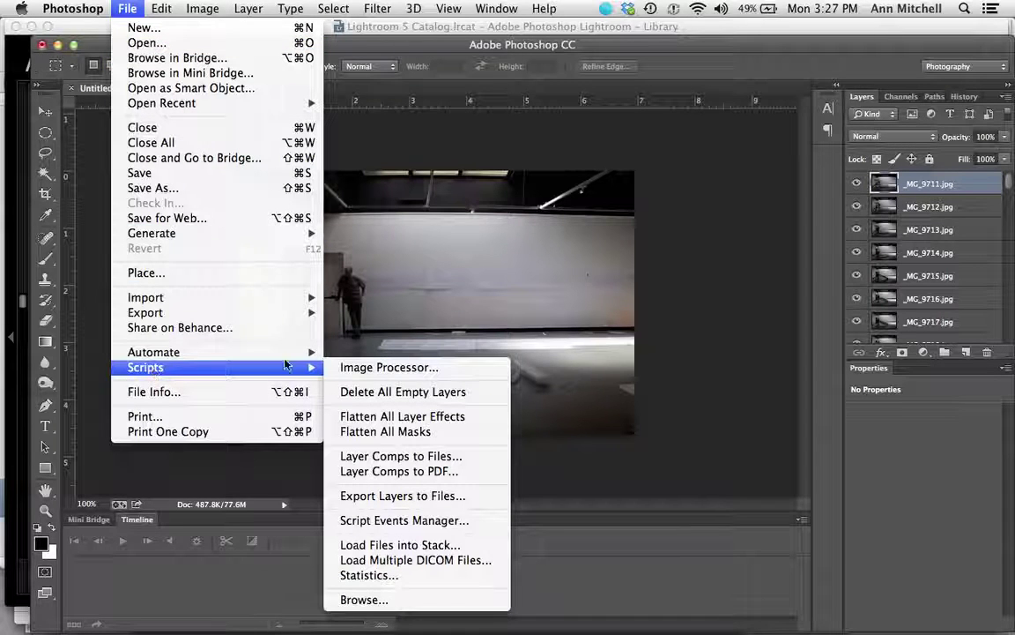
pyautogui.click(416, 547)
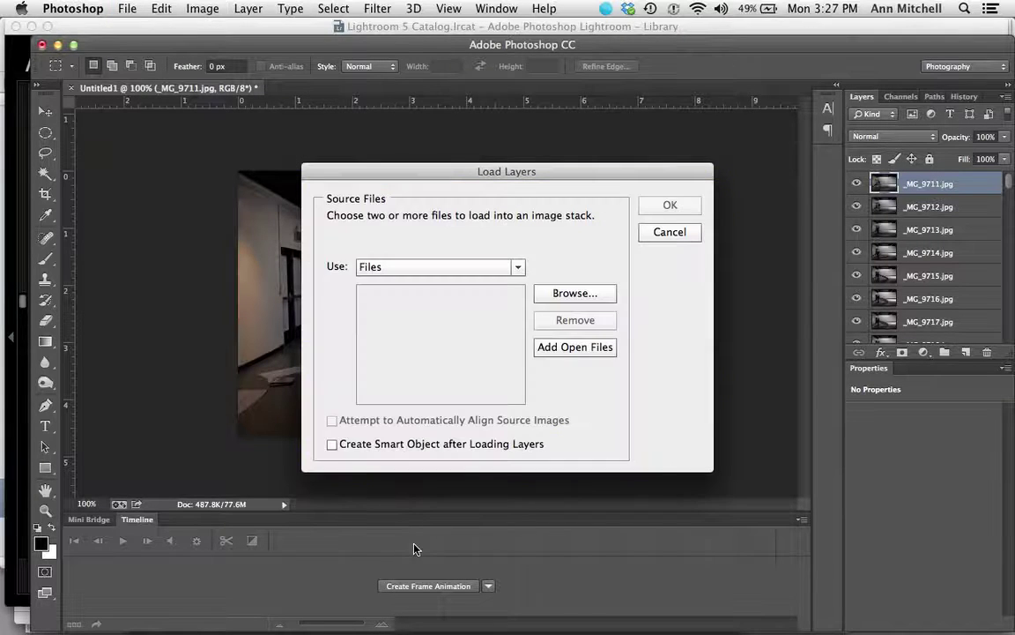
pyautogui.click(576, 295)
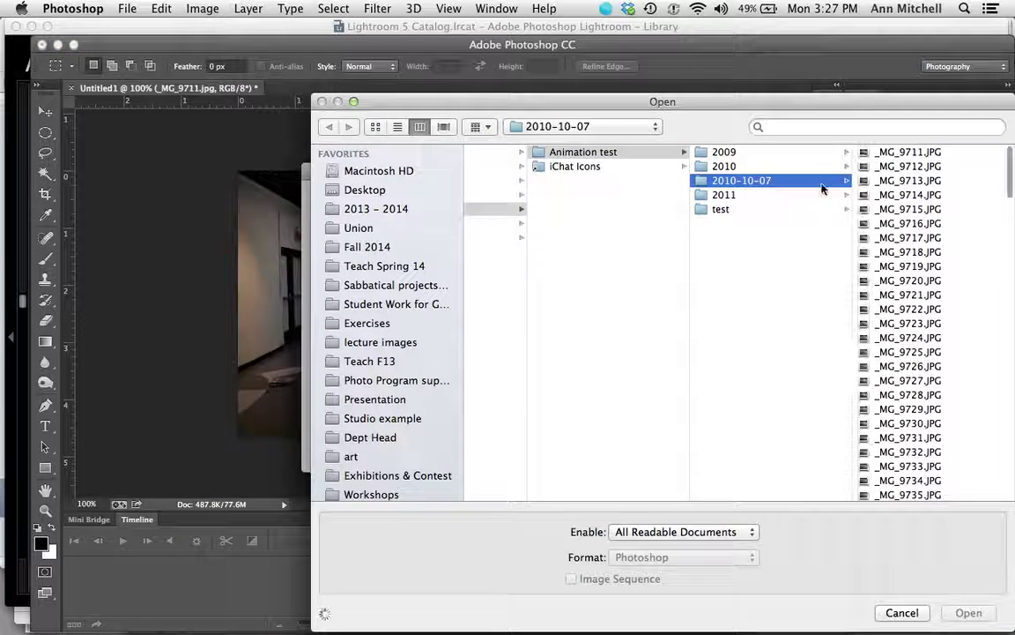
pyautogui.click(781, 209)
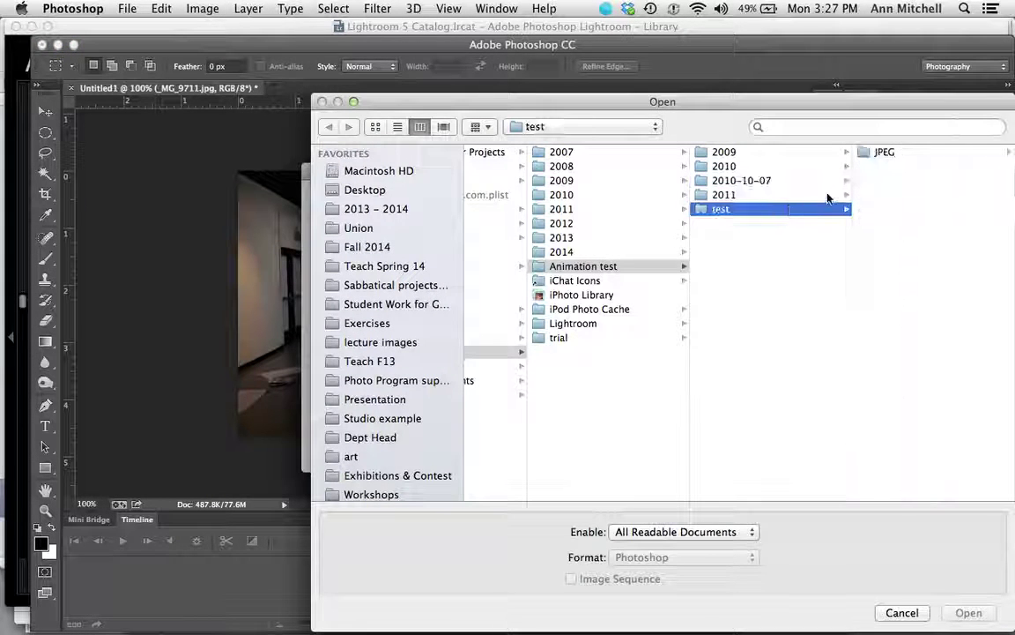
pyautogui.click(883, 152)
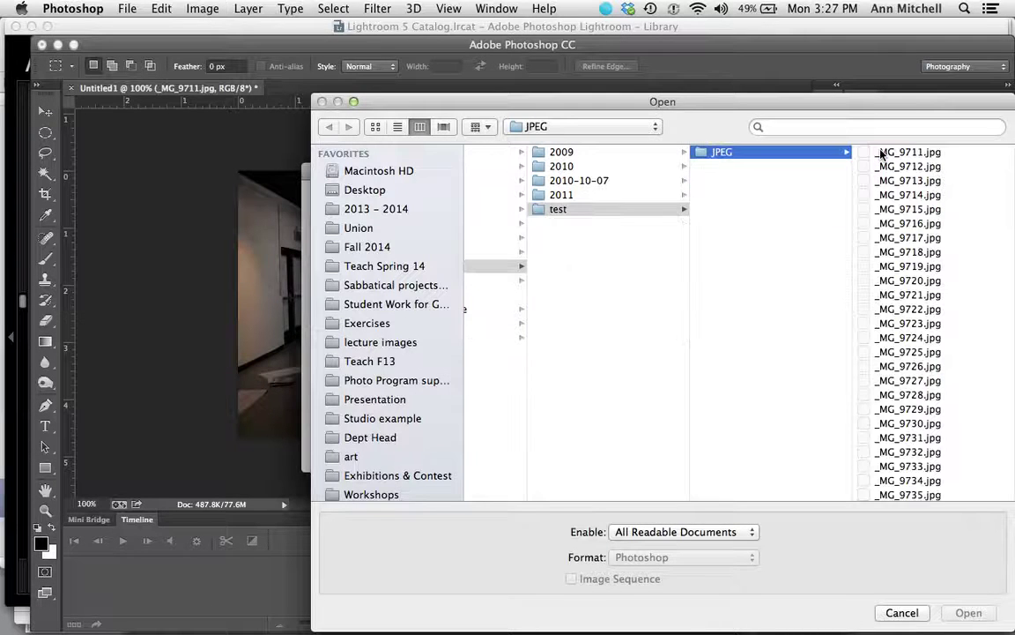
pyautogui.click(910, 153)
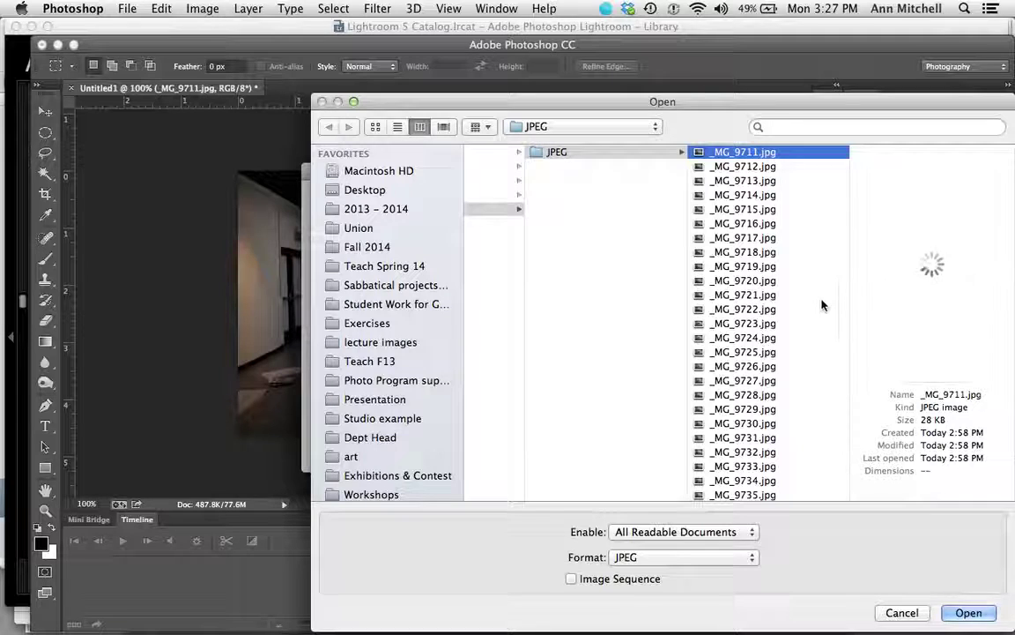
pyautogui.scroll(-10, 822, 305)
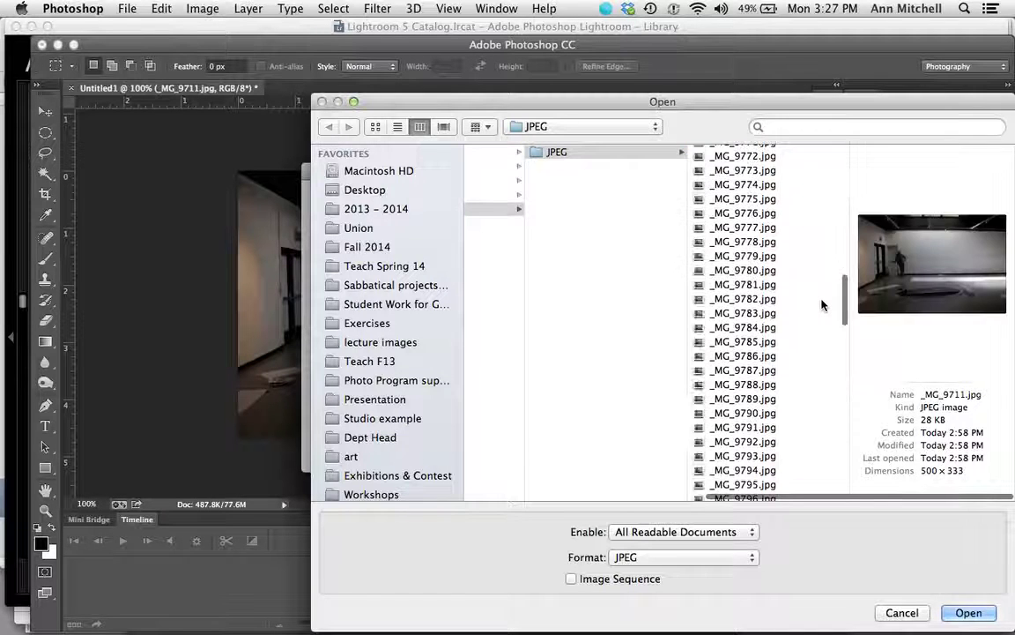
pyautogui.scroll(-15, 821, 305)
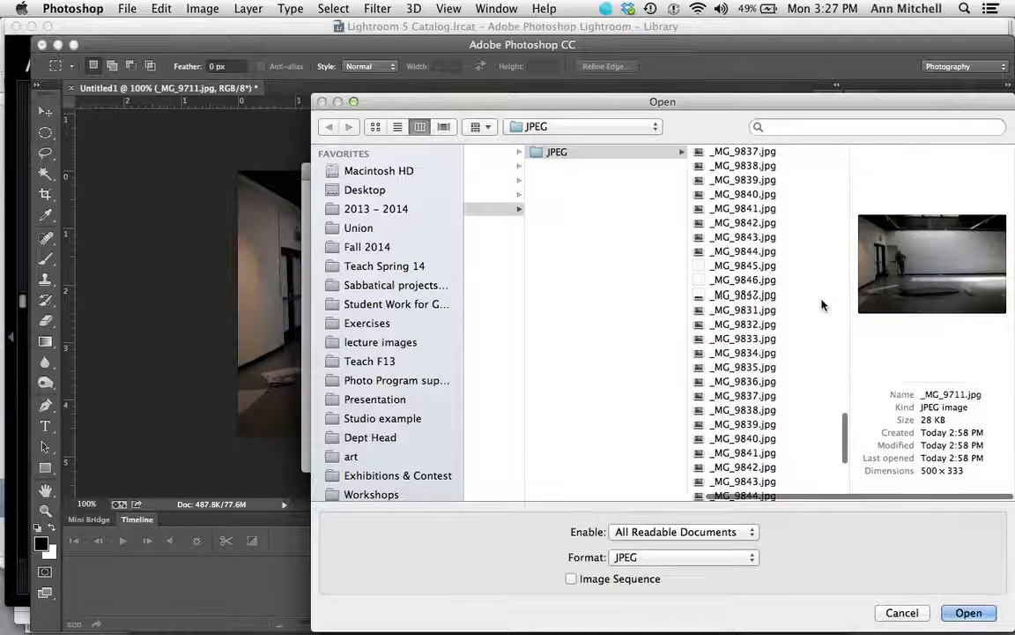
pyautogui.scroll(-5, 822, 305)
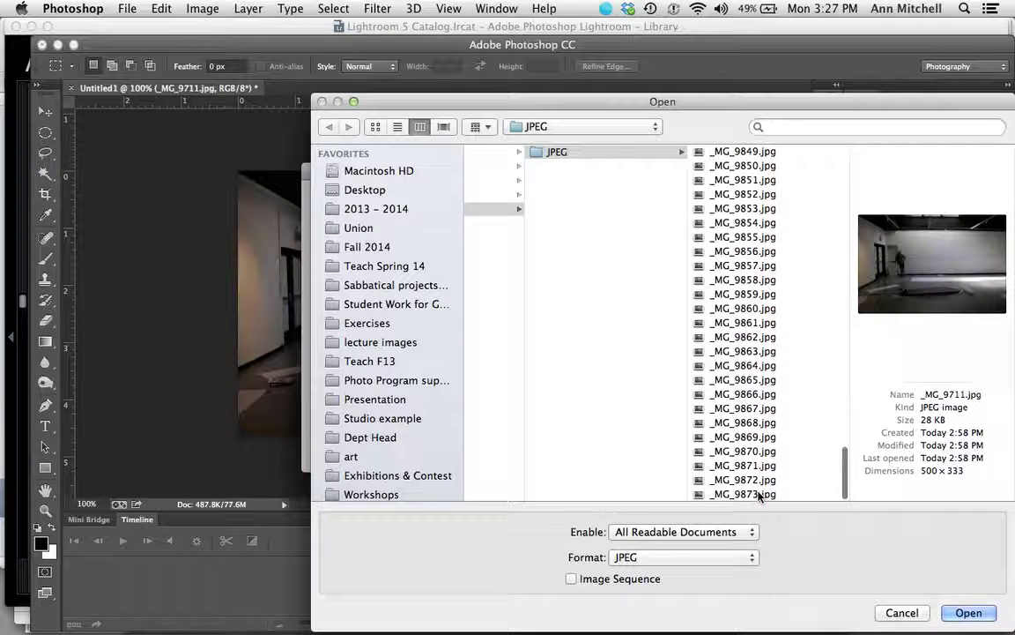
pyautogui.keyDown('shift'); pyautogui.click(758, 496); pyautogui.keyUp('shift')
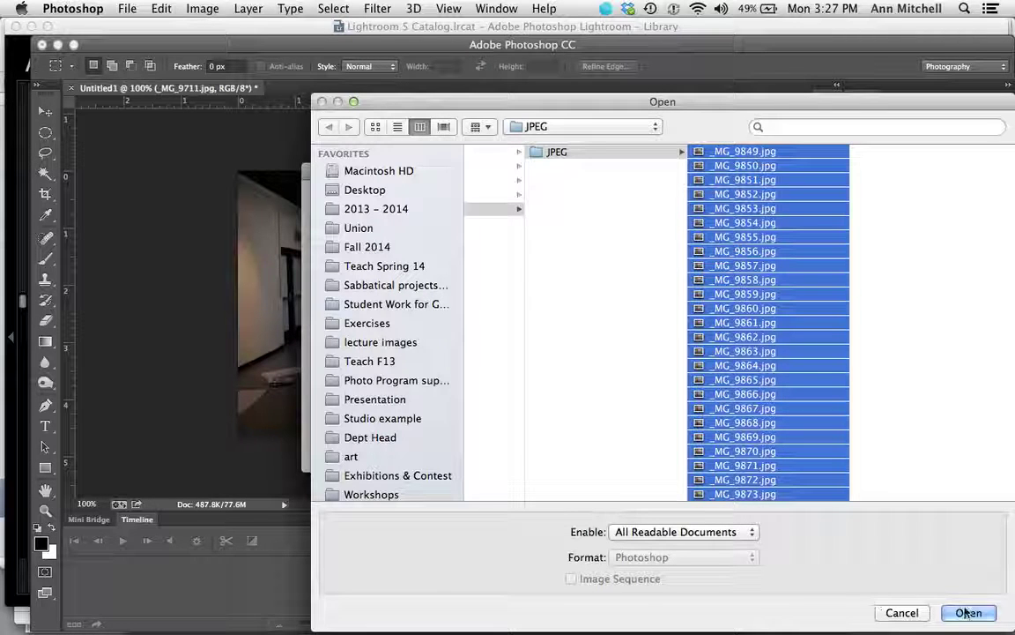
pyautogui.click(901, 613)
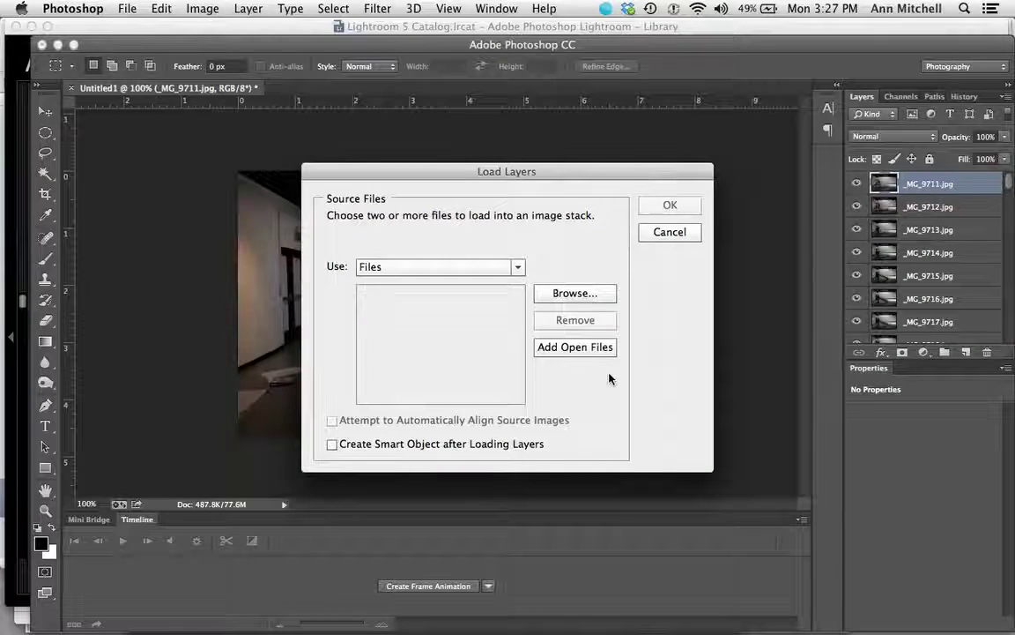
pyautogui.click(669, 233)
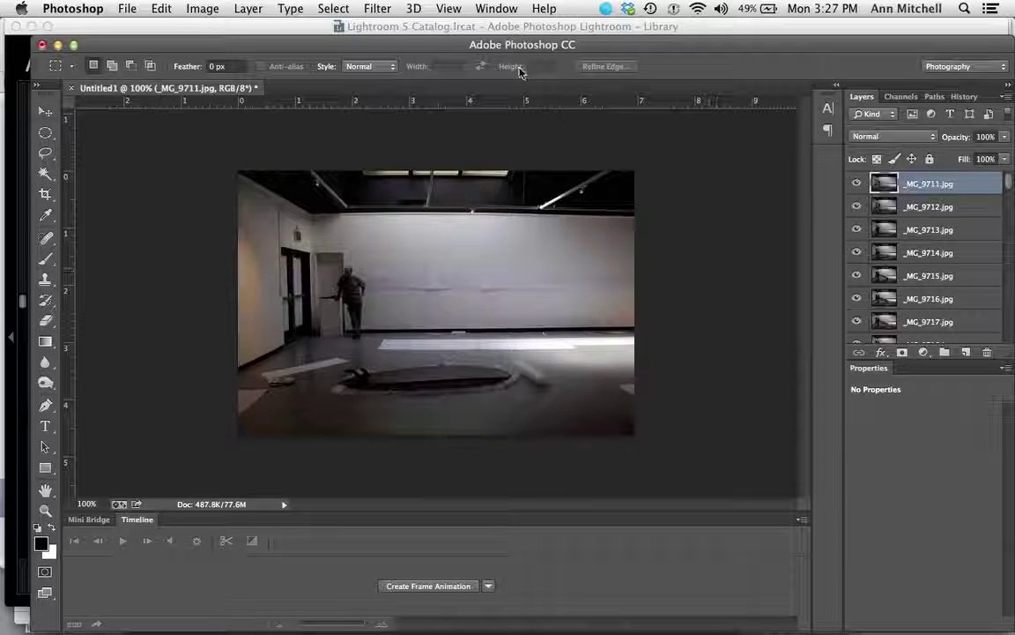
# Create a frame animation for the stacked document and make its frames from the photo layers
pyautogui.click(494, 9)
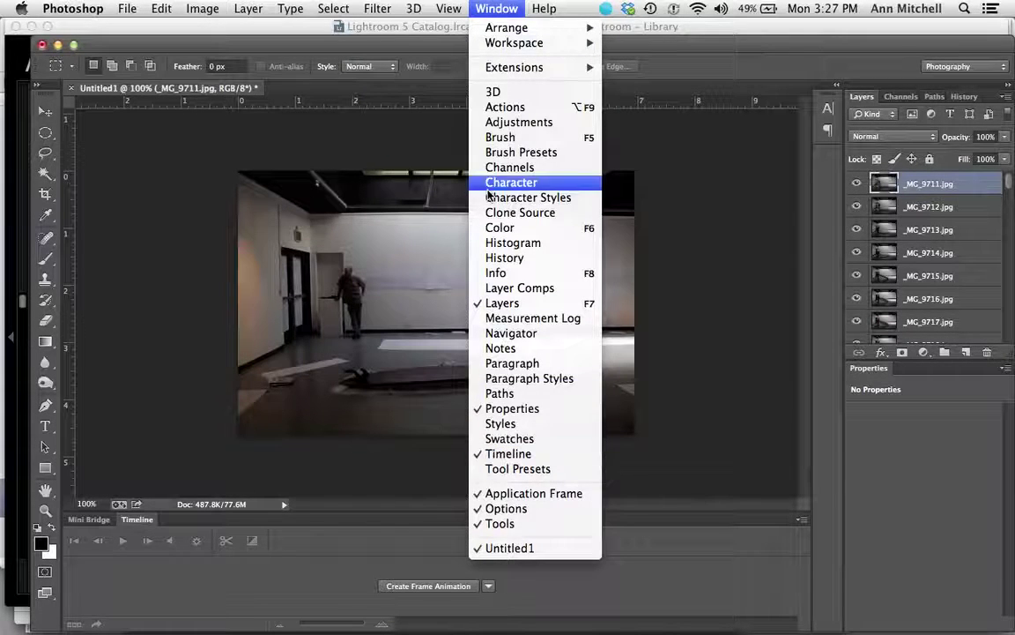
pyautogui.click(439, 7)
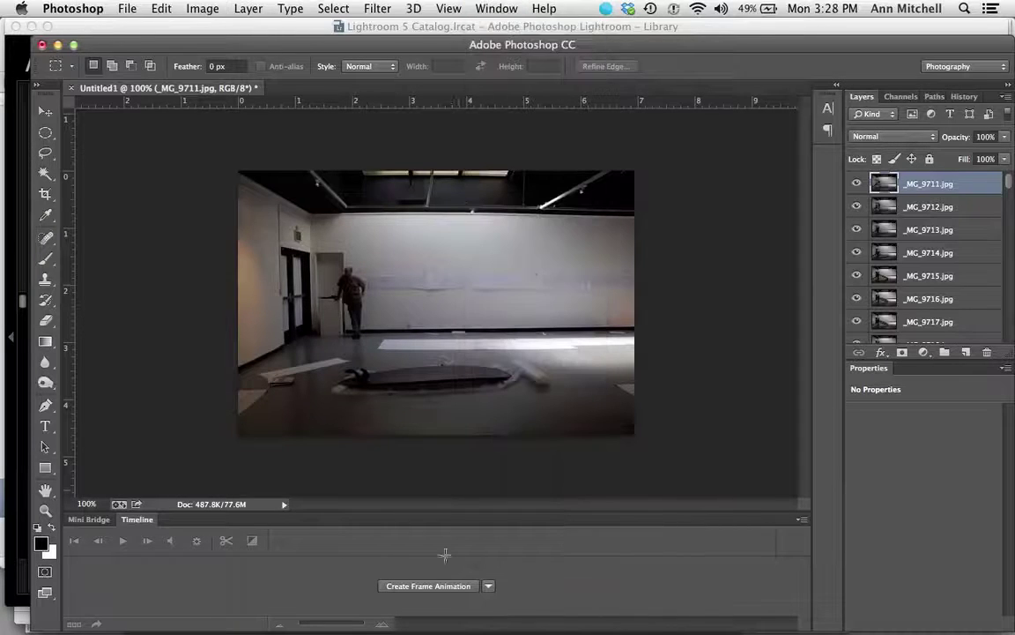
pyautogui.click(488, 586)
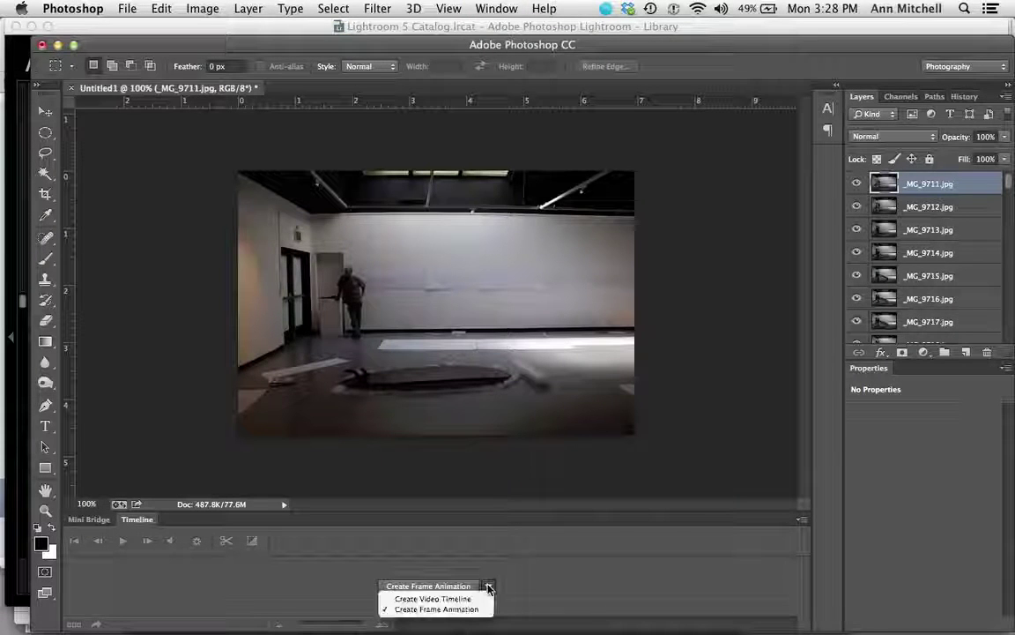
pyautogui.click(488, 587)
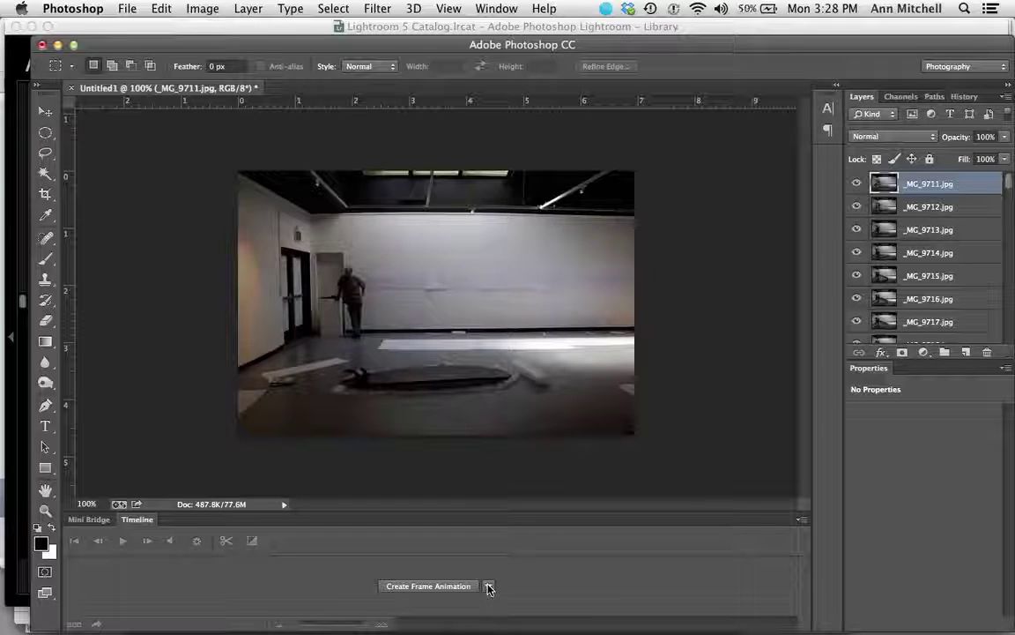
pyautogui.click(444, 589)
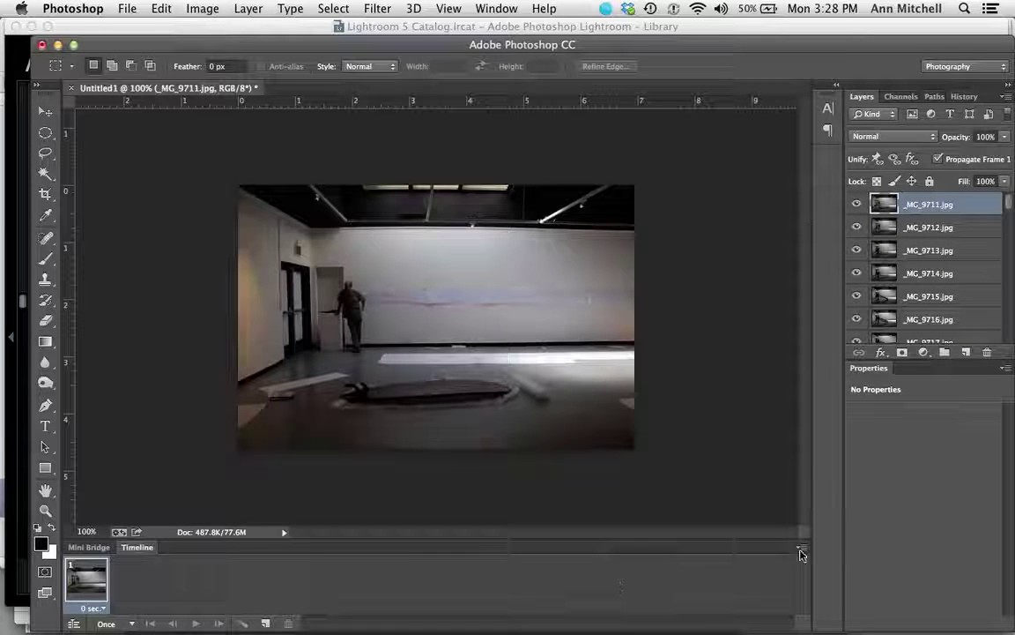
pyautogui.click(801, 549)
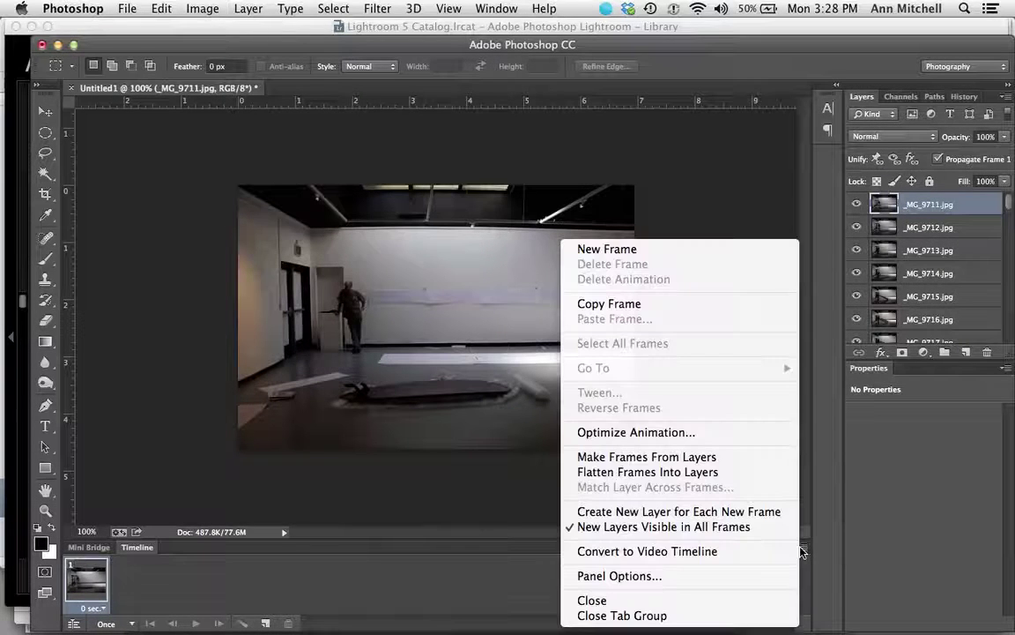
pyautogui.click(648, 458)
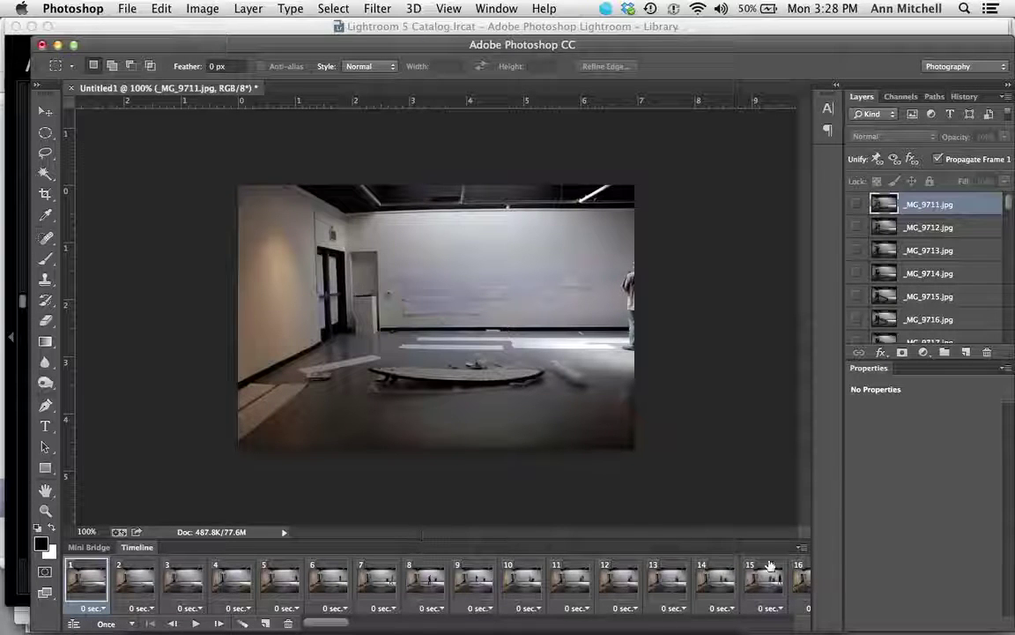
# Reverse the order of the animation frames and select frame 1
pyautogui.click(802, 549)
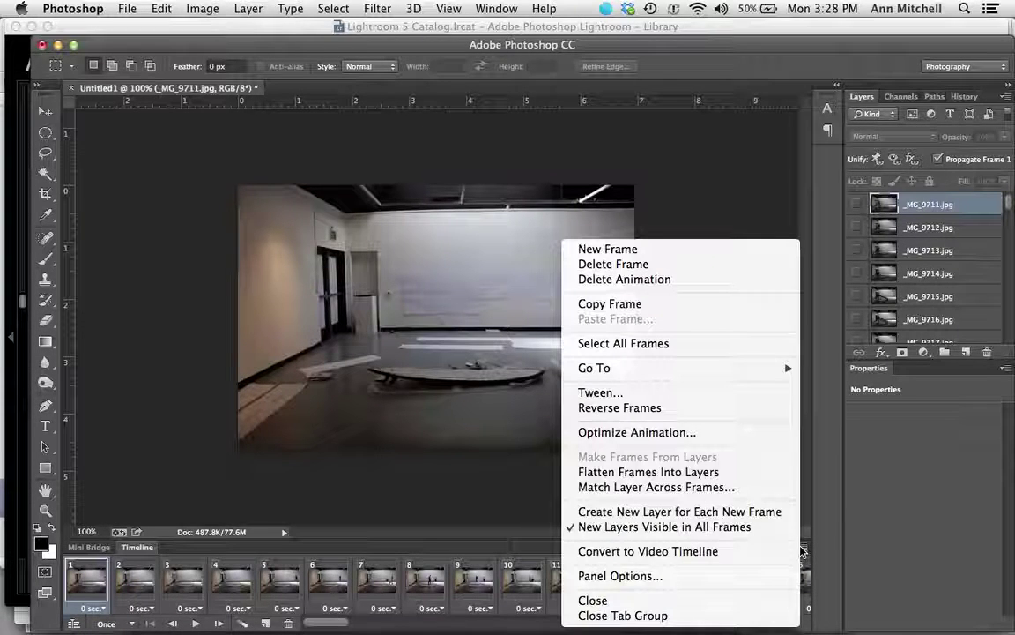
pyautogui.click(679, 408)
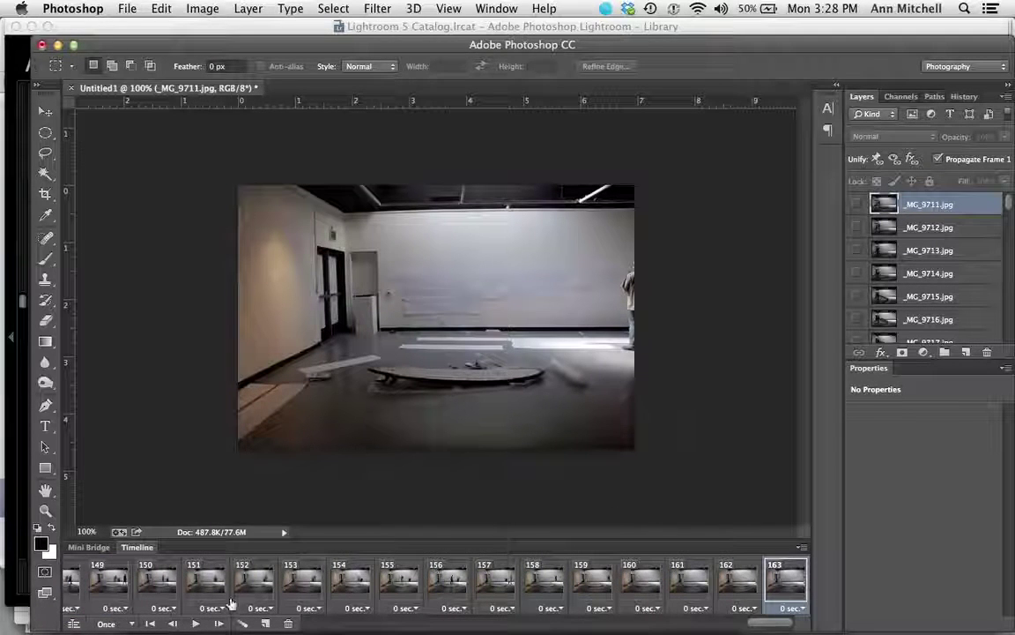
pyautogui.hscroll(-20, 236, 580)
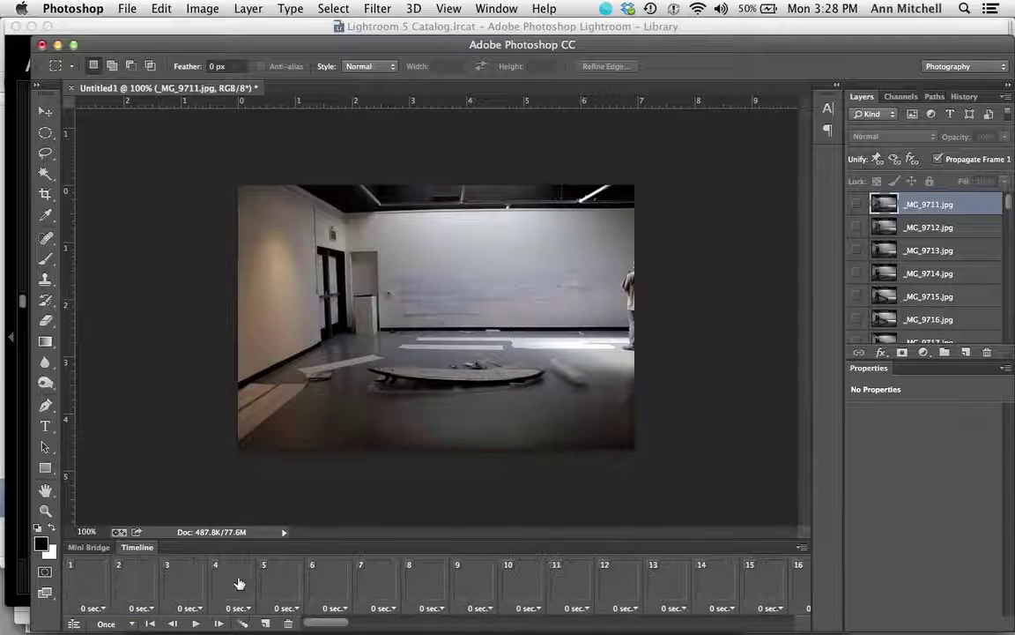
pyautogui.click(86, 580)
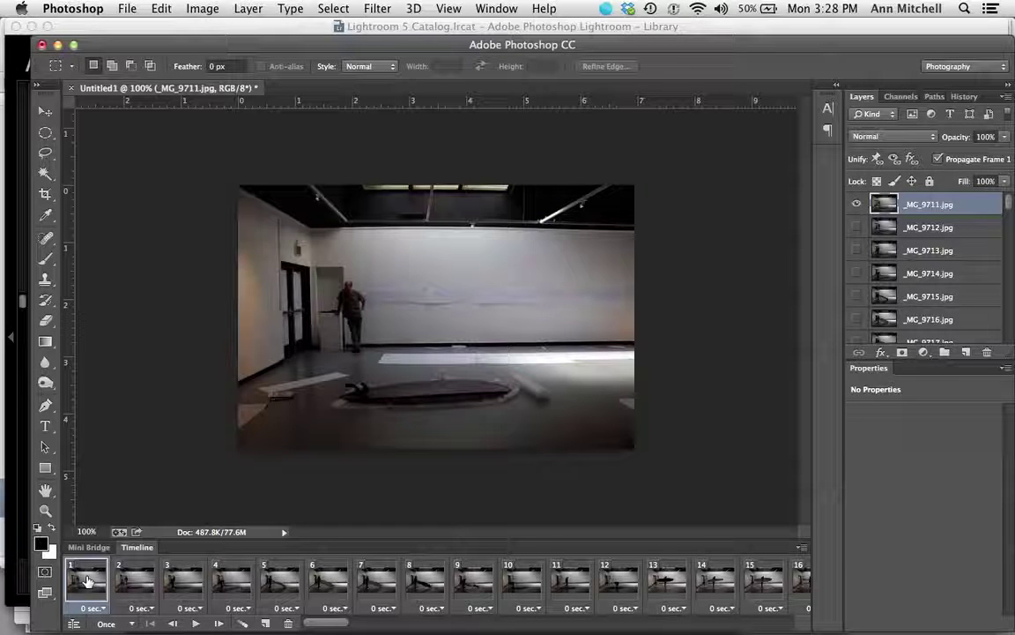
# Set the delay of all animation frames to 0.1 seconds and play the animation briefly to preview its speed
pyautogui.click(802, 550)
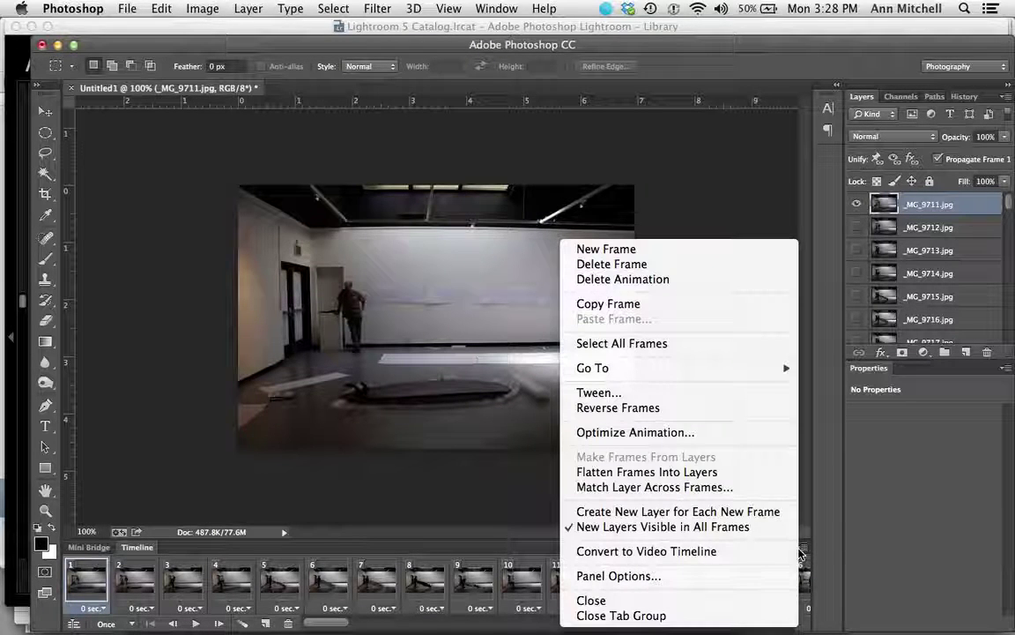
pyautogui.click(626, 343)
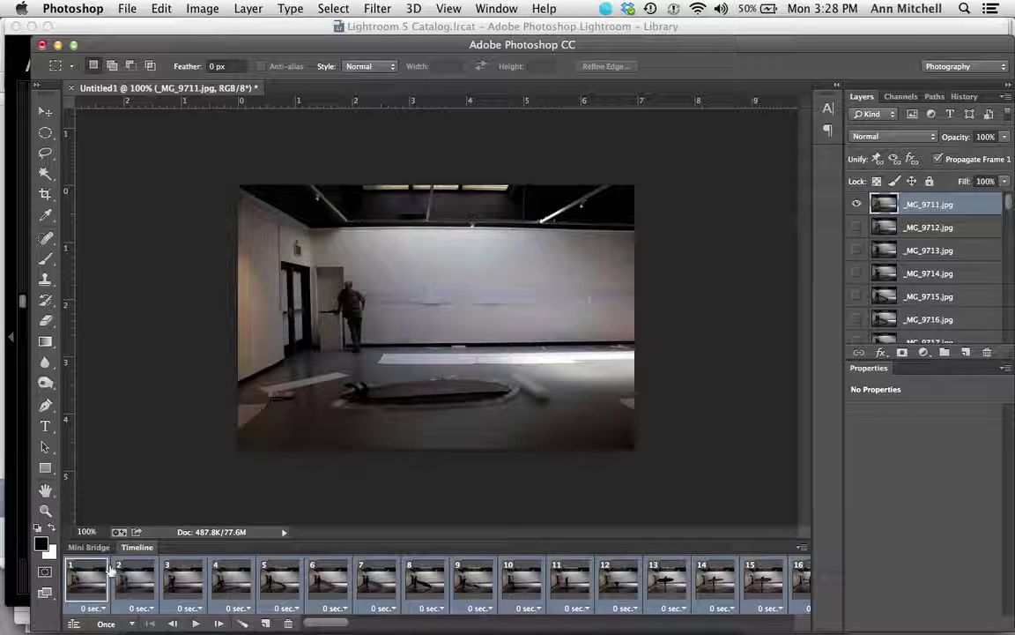
pyautogui.click(103, 609)
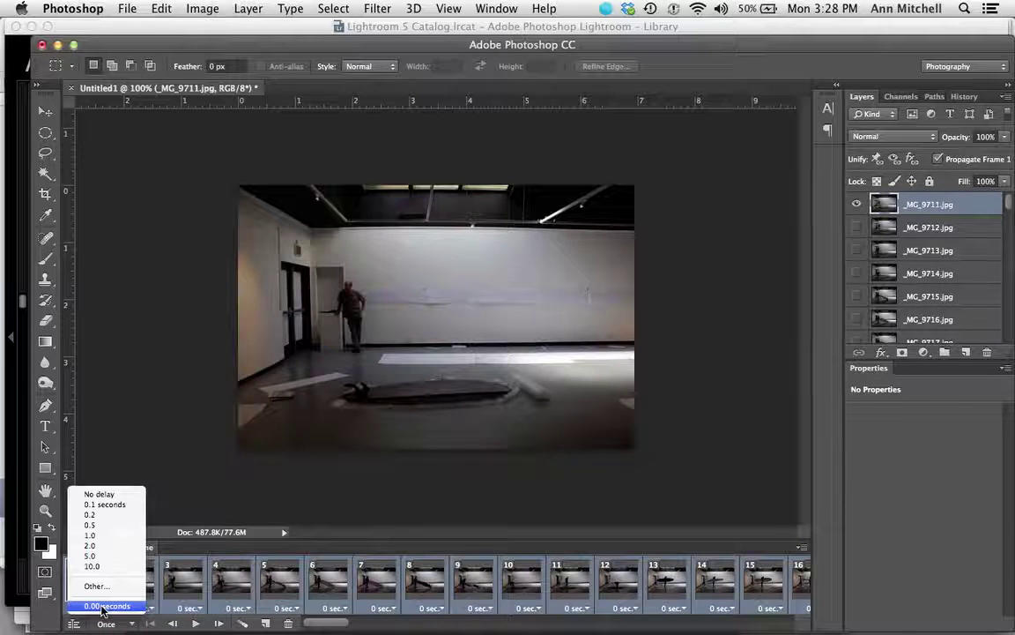
pyautogui.click(105, 505)
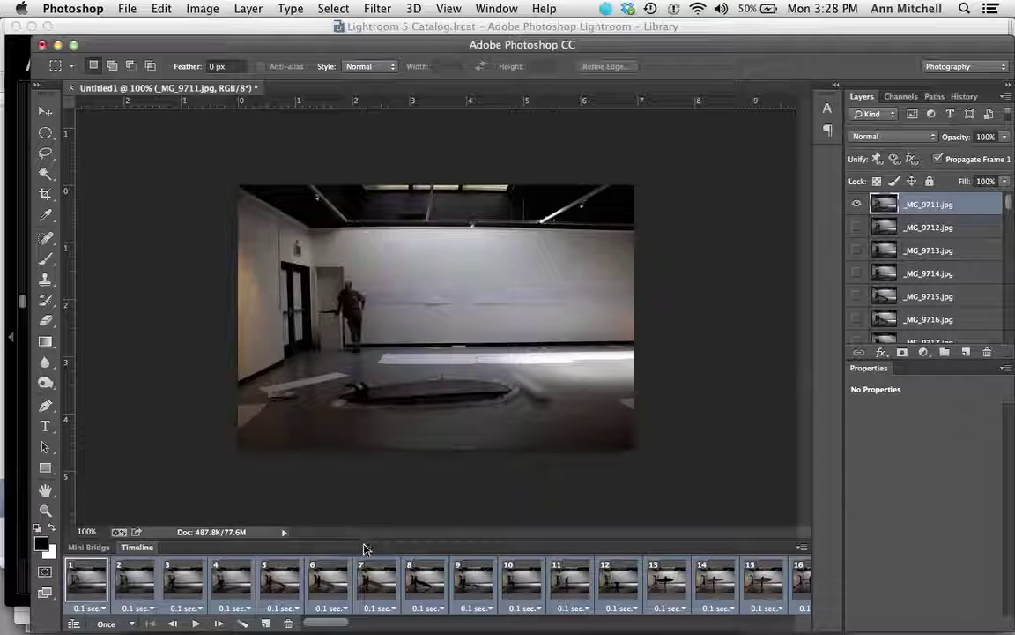
pyautogui.click(194, 624)
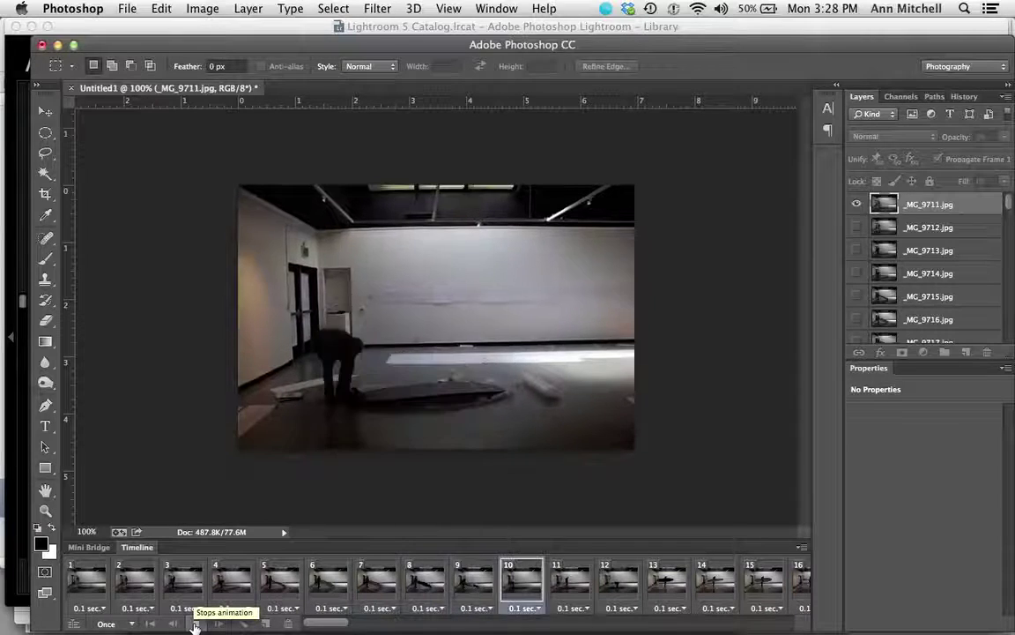
pyautogui.click(195, 624)
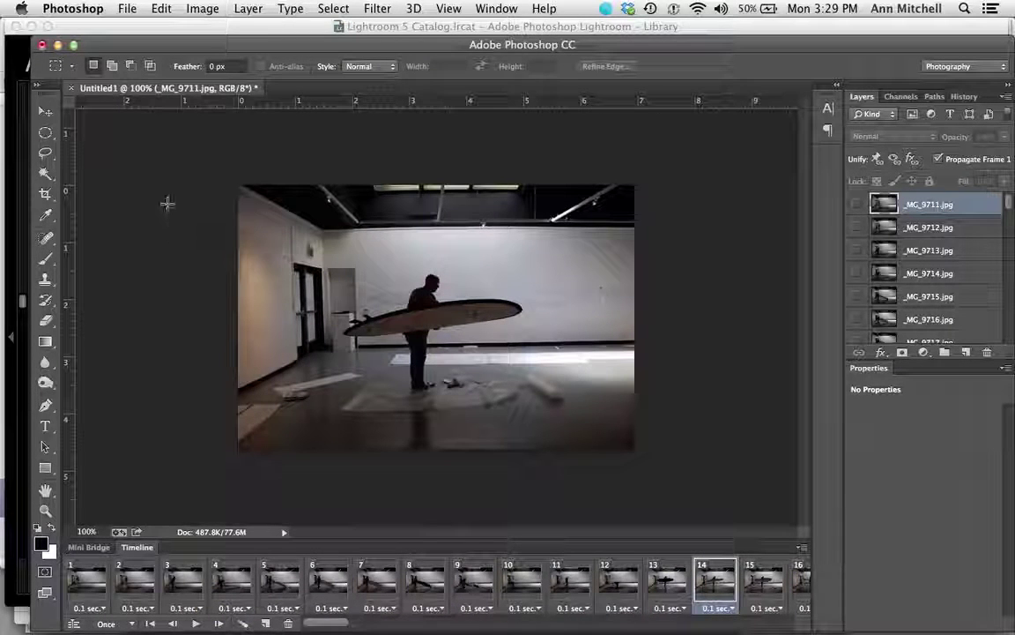
# Begin a video render of the animation with the file name "name", trying the H.264 format before choosing QuickTime
pyautogui.click(126, 7)
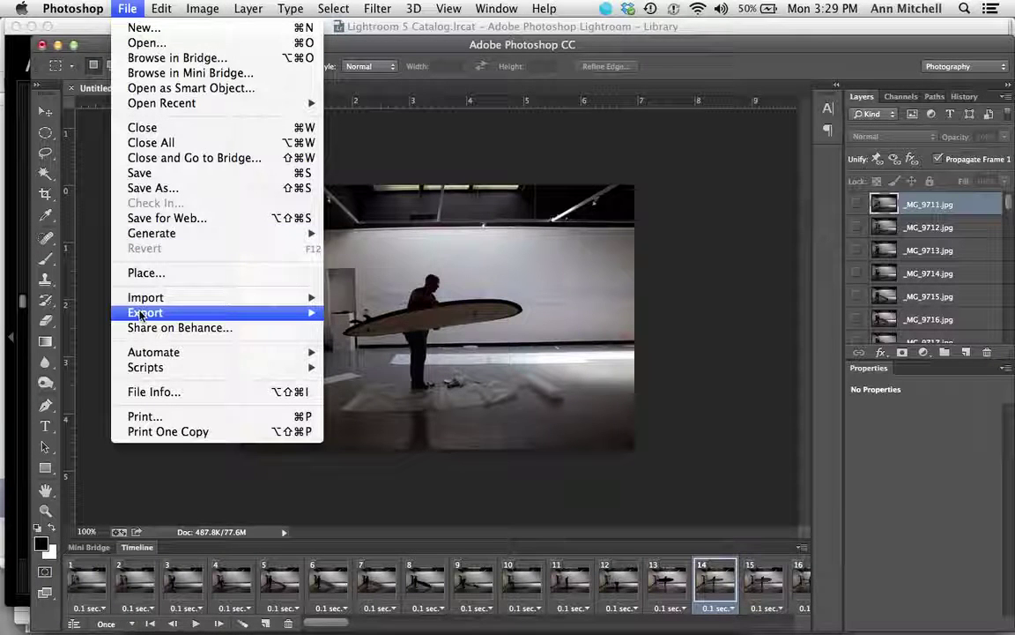
pyautogui.moveTo(291, 313)
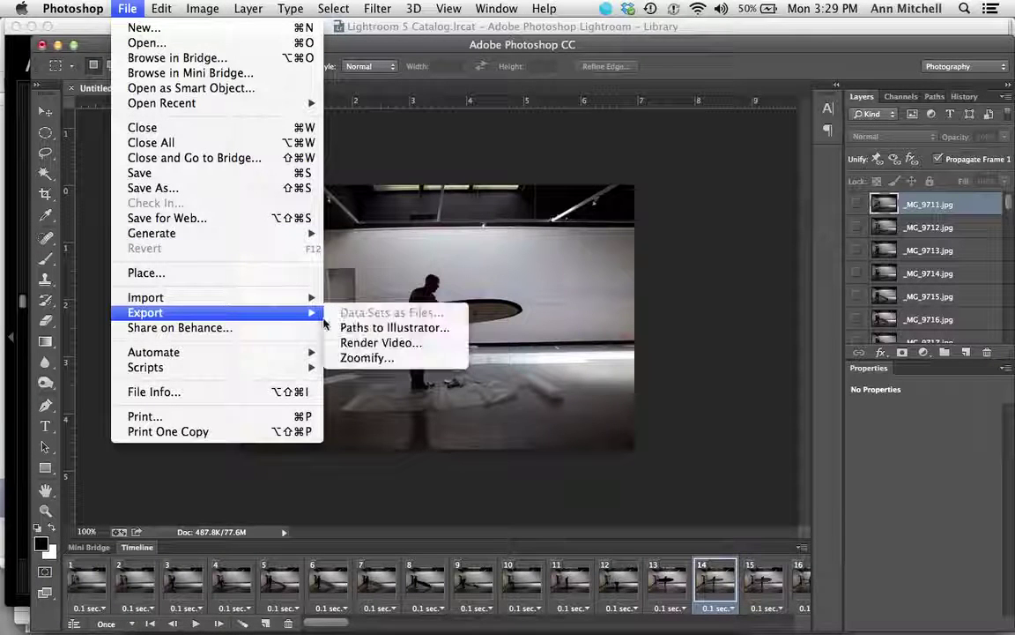
pyautogui.click(366, 343)
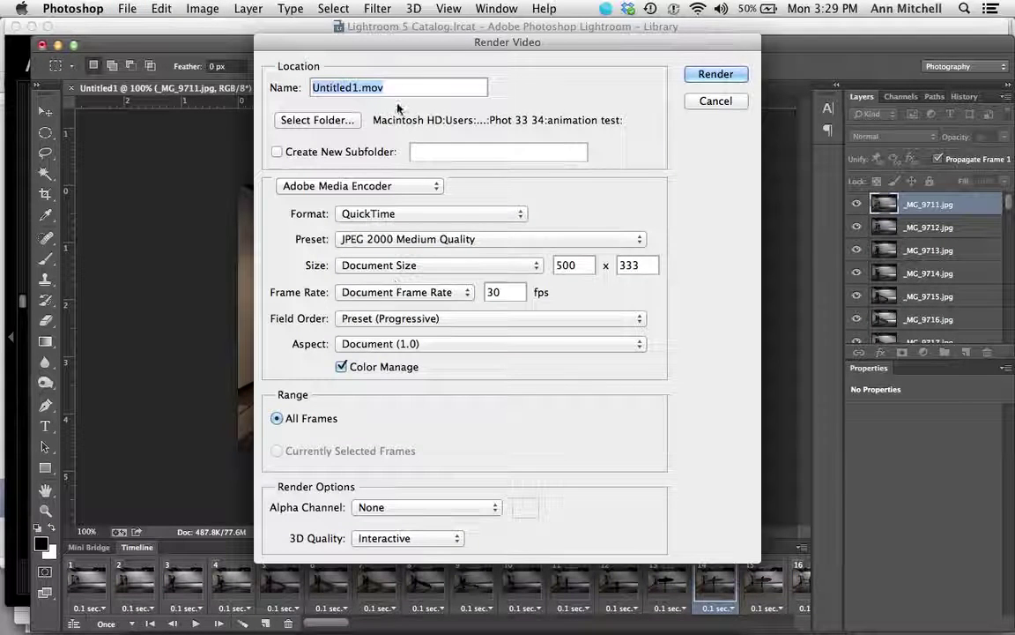
pyautogui.write('name')
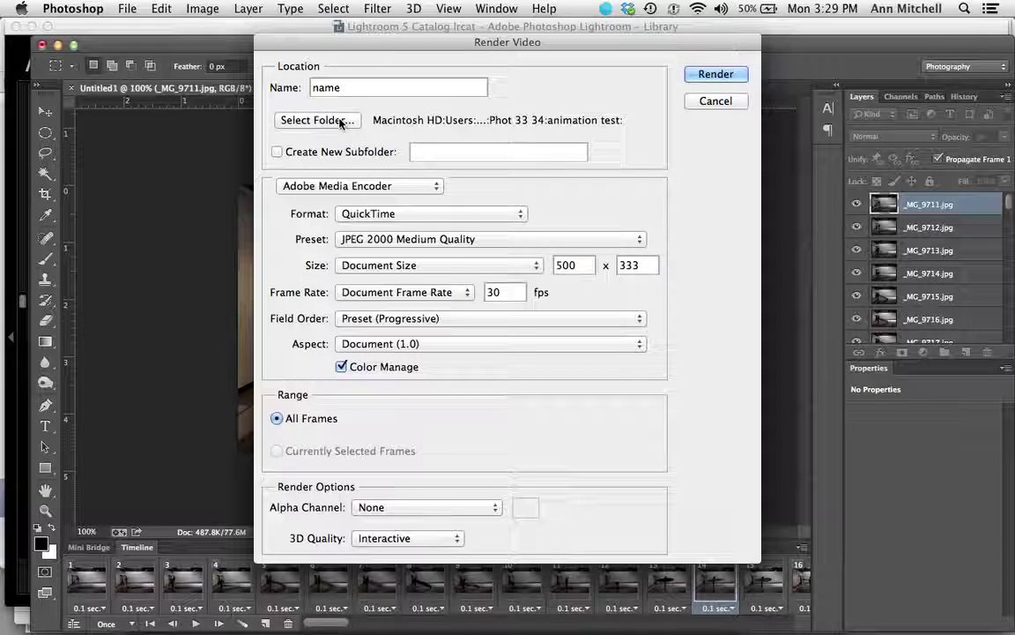
pyautogui.click(396, 216)
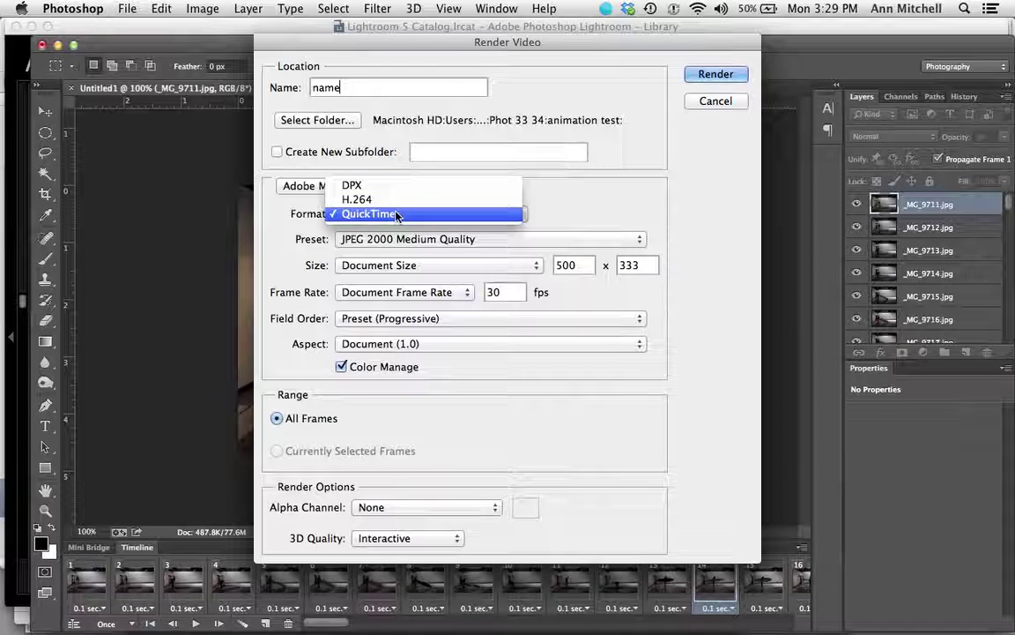
pyautogui.click(387, 200)
pyautogui.click(389, 213)
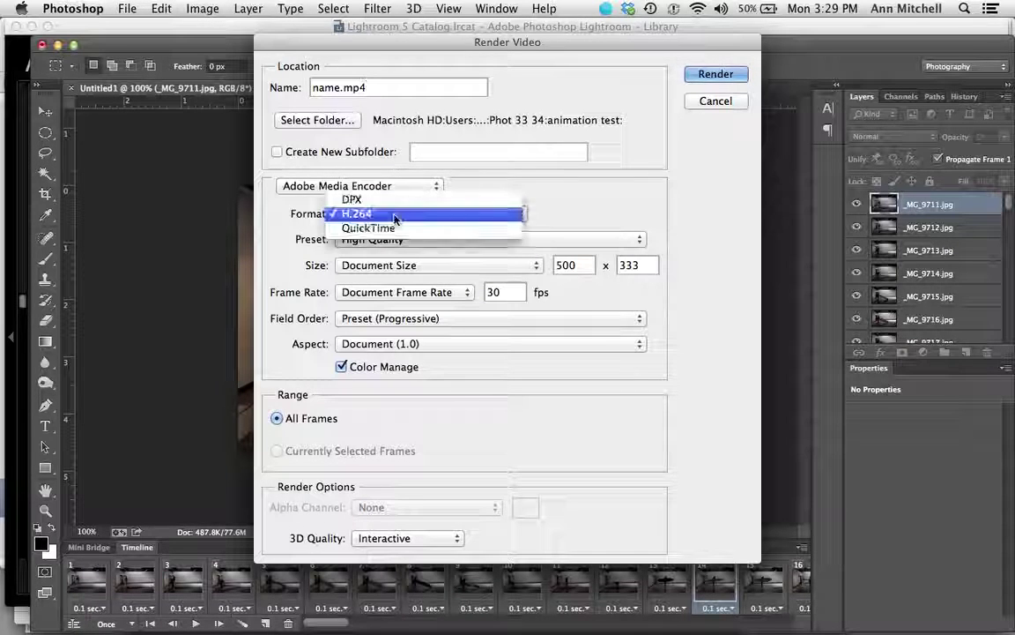
pyautogui.click(394, 228)
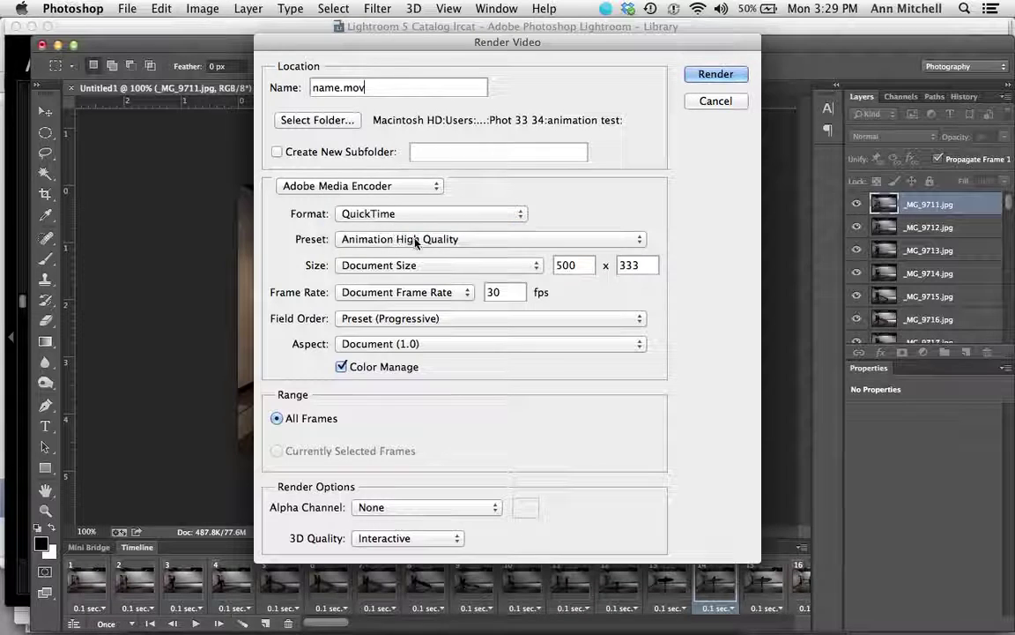
# Choose the JPEG 2000 Medium Quality preset for the QuickTime video and leave the render settings without rendering
pyautogui.click(417, 240)
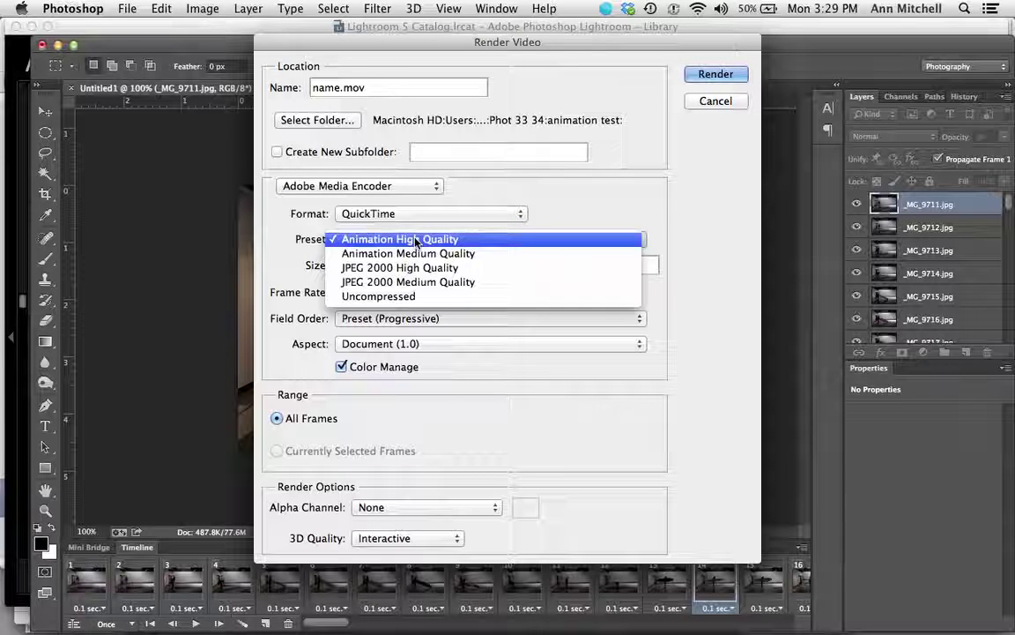
pyautogui.click(416, 284)
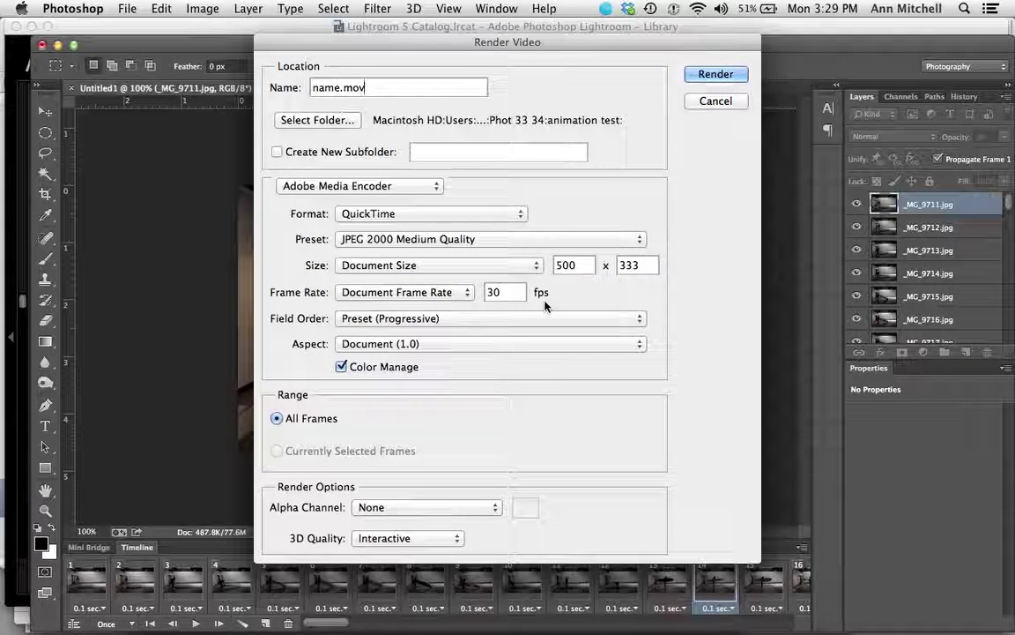
pyautogui.click(715, 102)
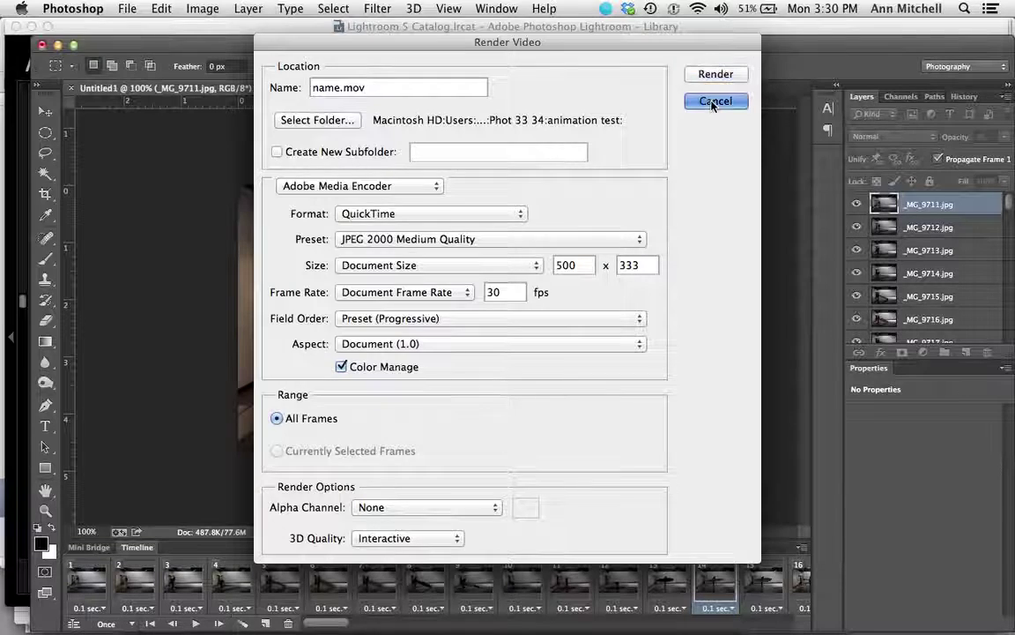
# Restore the minimized window from the Dock
pyautogui.moveTo(686, 608)
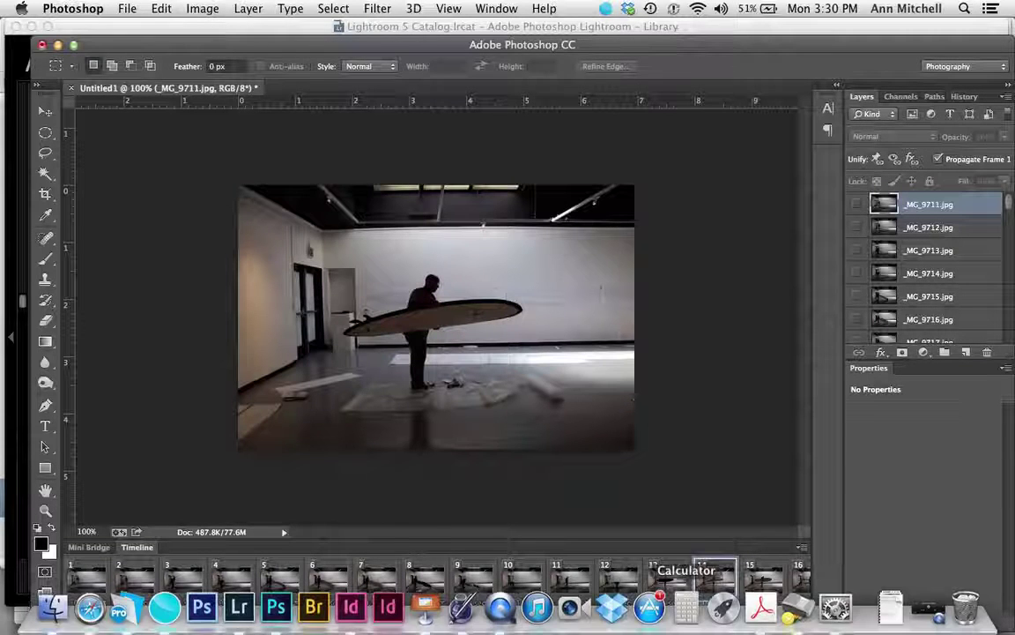
pyautogui.click(925, 608)
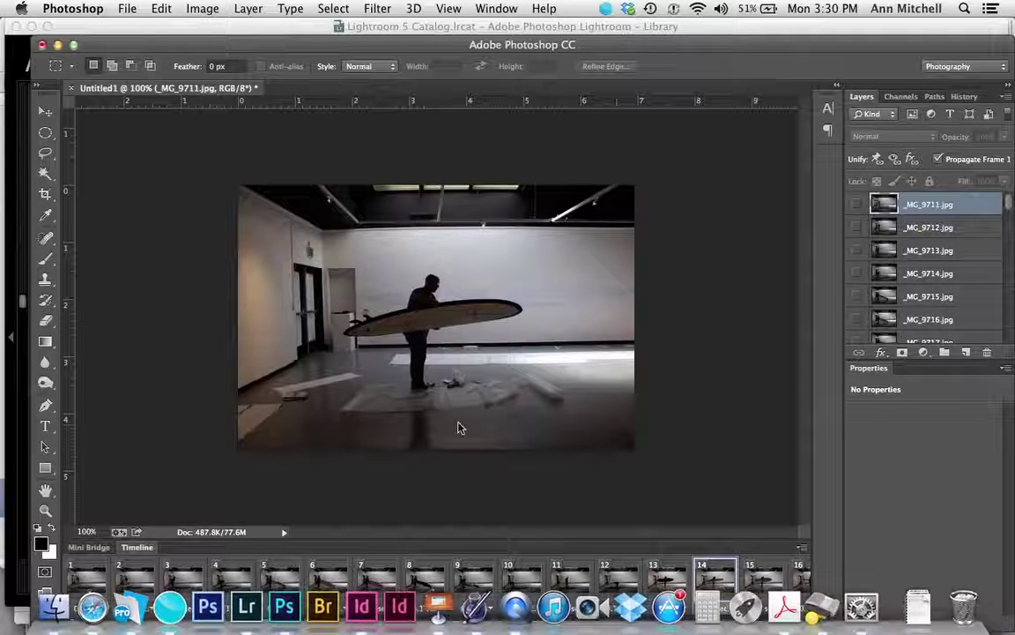